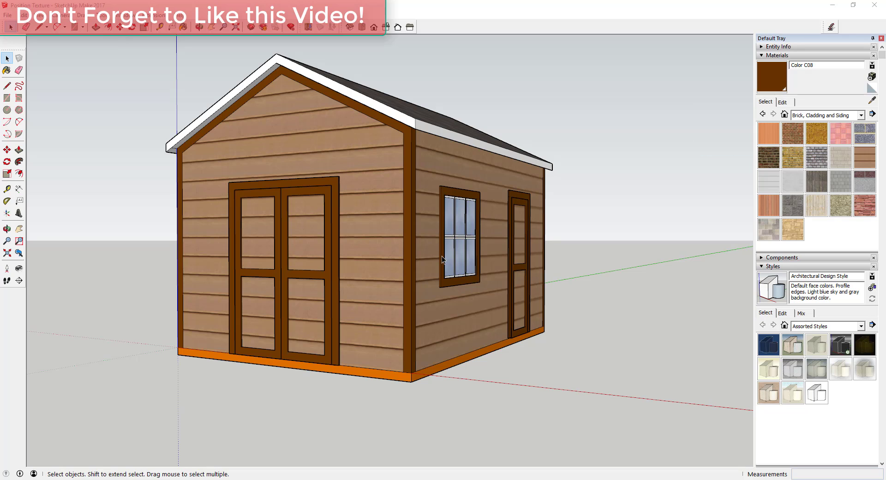
# Rotate the front gable wall's siding texture 90 degrees so that the boards run vertically.
pyautogui.moveTo(442, 256); pyautogui.dragTo(422, 273, button='middle')
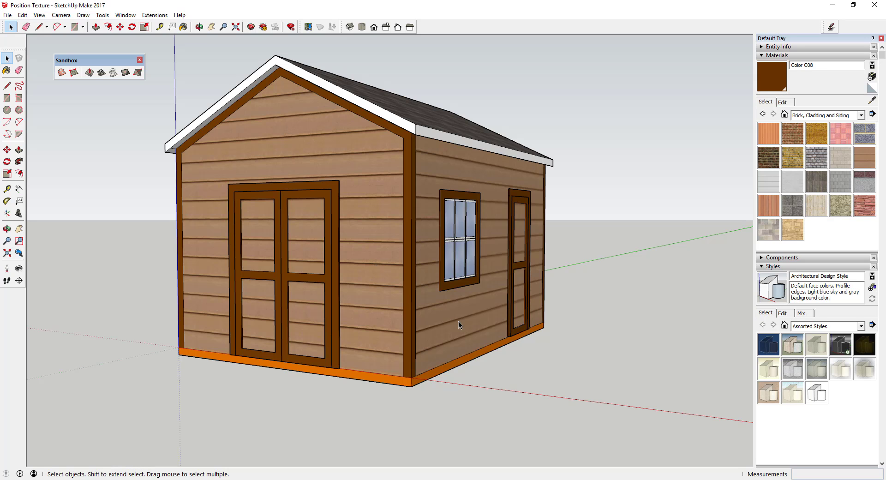
pyautogui.click(372, 308)
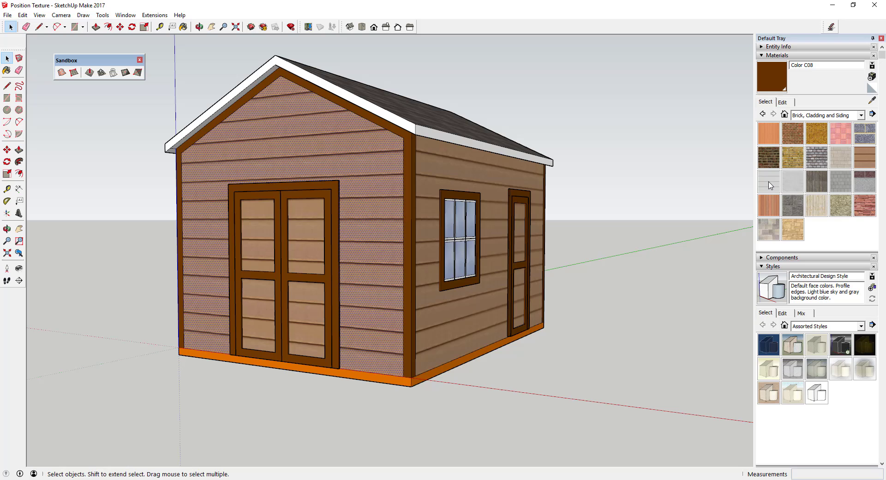
pyautogui.rightClick(374, 238)
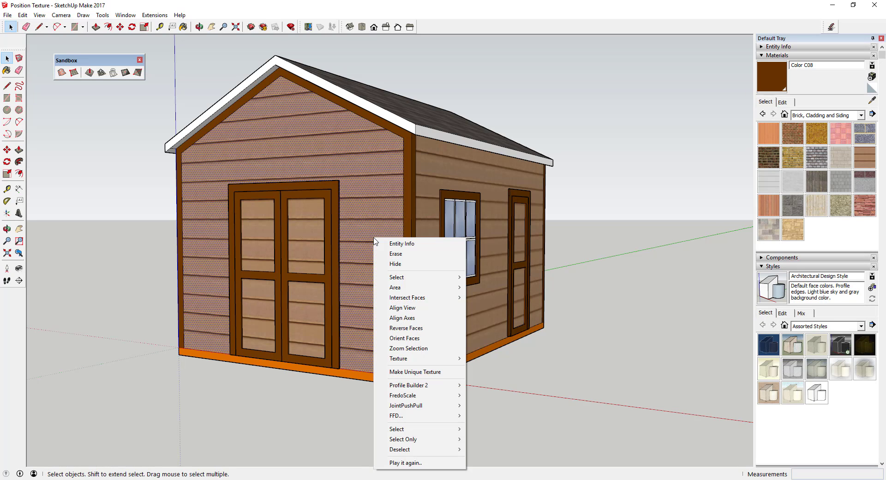
pyautogui.click(369, 225)
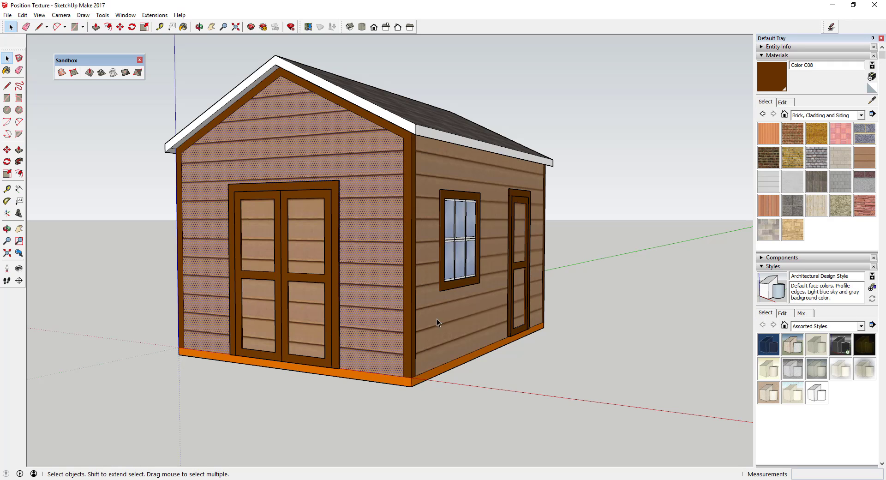
pyautogui.rightClick(371, 263)
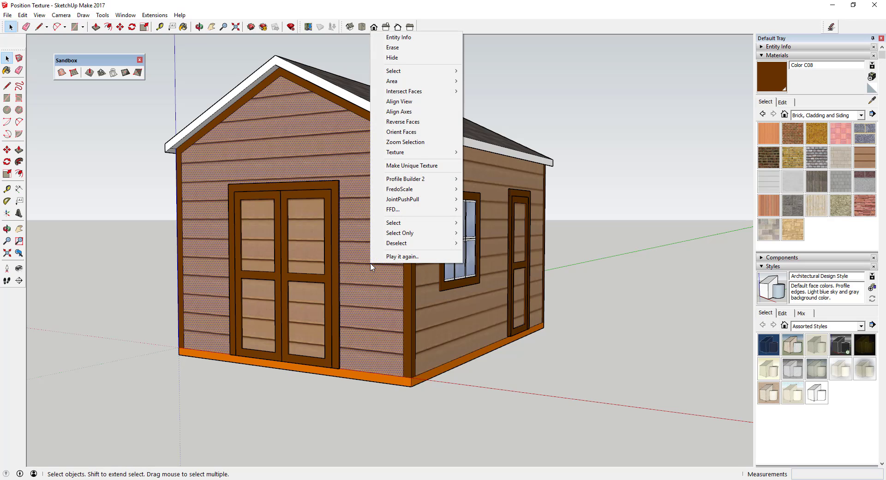
pyautogui.moveTo(418, 154)
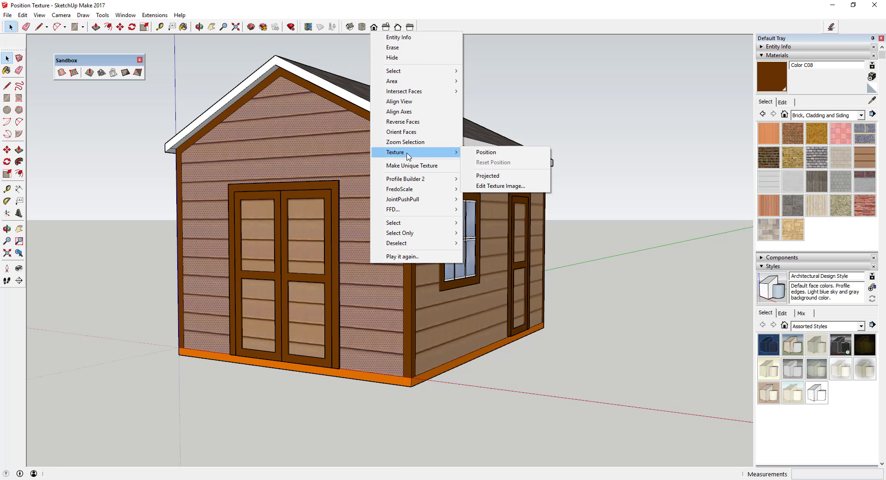
pyautogui.click(492, 154)
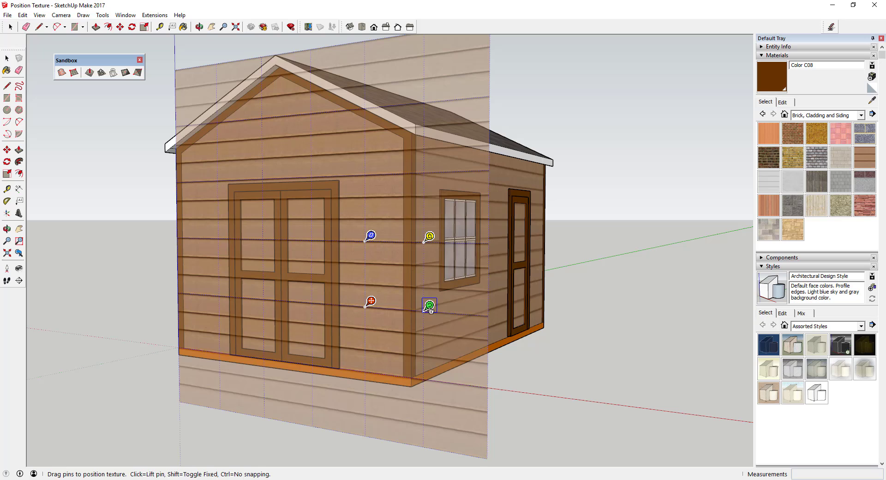
pyautogui.click(429, 305)
pyautogui.click(427, 306)
pyautogui.moveTo(428, 308)
pyautogui.moveTo(428, 307)
pyautogui.mouseDown()
pyautogui.moveTo(429, 266)
pyautogui.moveTo(419, 250)
pyautogui.moveTo(368, 228)
pyautogui.moveTo(403, 236)
pyautogui.moveTo(418, 294)
pyautogui.moveTo(366, 306)
pyautogui.moveTo(429, 311)
pyautogui.mouseUp()
pyautogui.moveTo(428, 307); pyautogui.dragTo(366, 237)
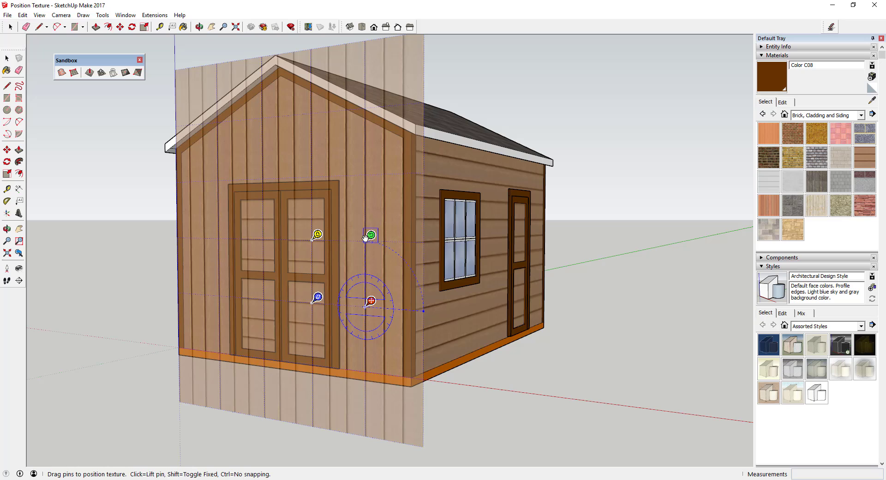
pyautogui.click(536, 408)
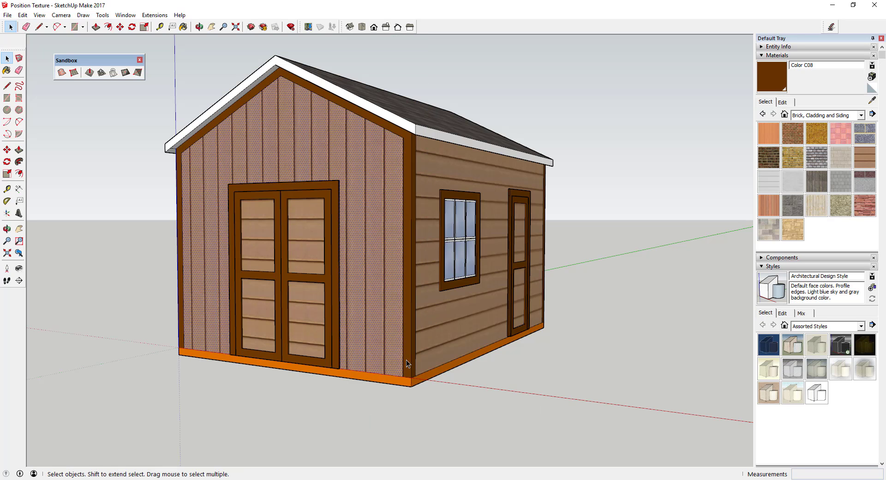
# Scale down the front gable wall's vertical siding texture to make the boards much narrower.
pyautogui.rightClick(377, 297)
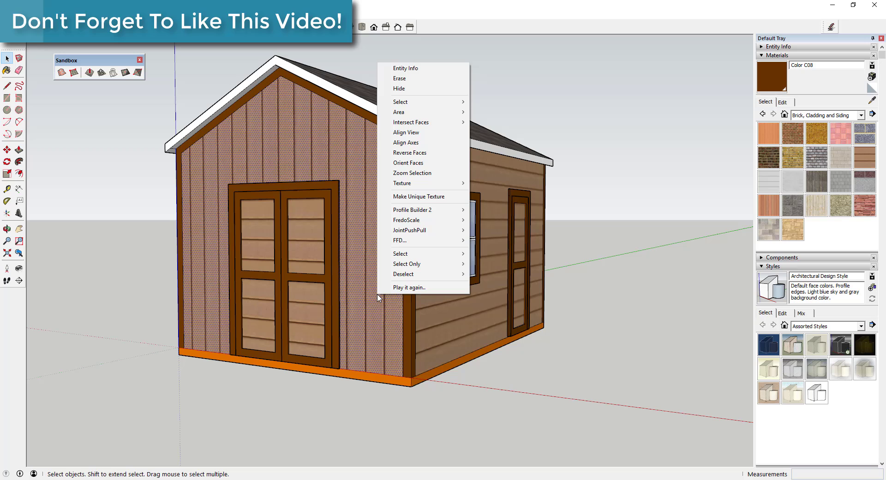
pyautogui.moveTo(414, 188)
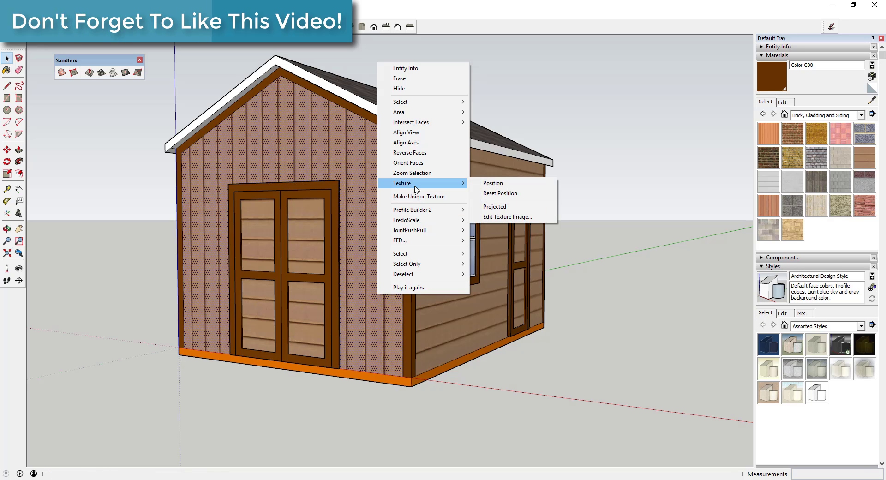
pyautogui.click(510, 184)
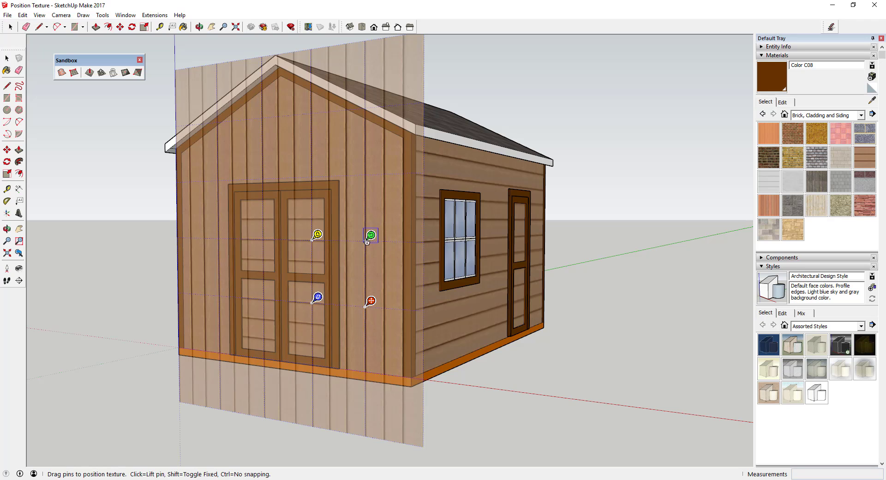
pyautogui.moveTo(364, 241); pyautogui.dragTo(364, 280)
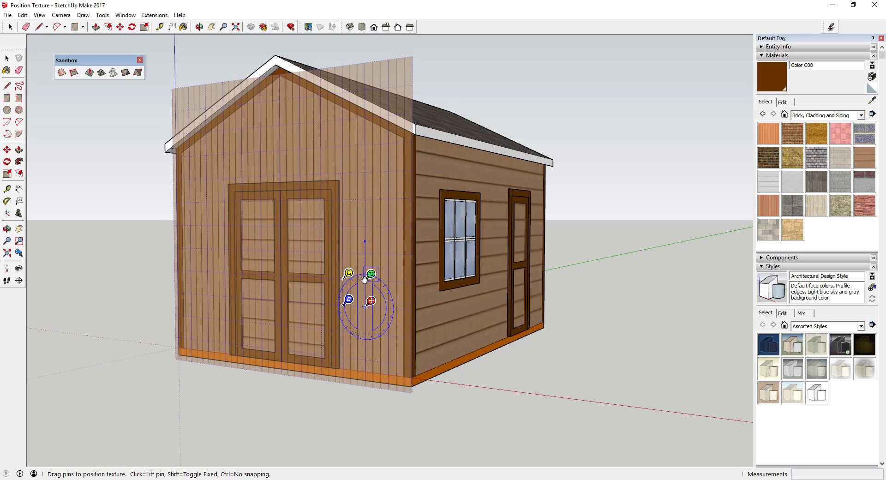
pyautogui.click(590, 392)
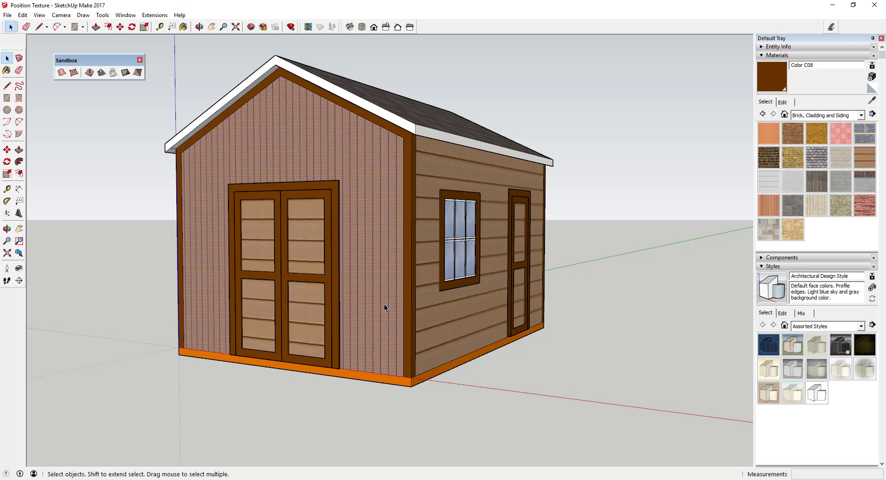
pyautogui.press('Escape')
pyautogui.scroll(1, 353, 218)
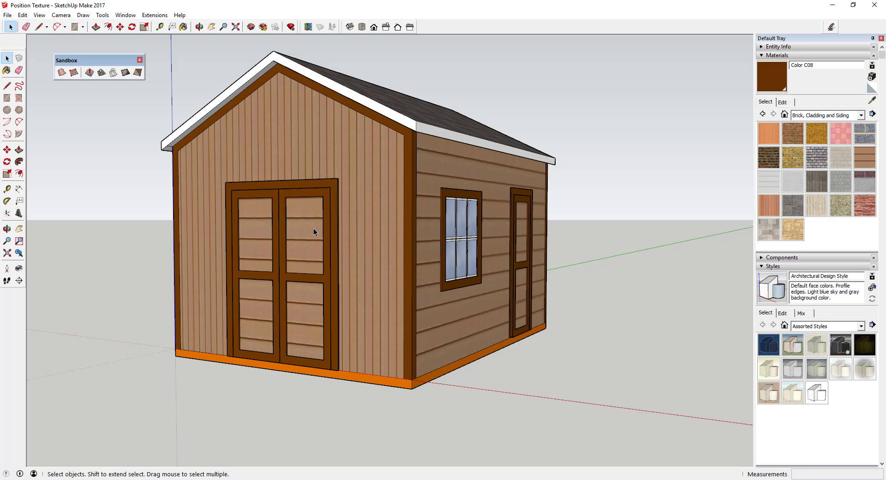
# Sample the narrow vertical siding from the front wall and paint the side wall with it.
pyautogui.click(387, 238)
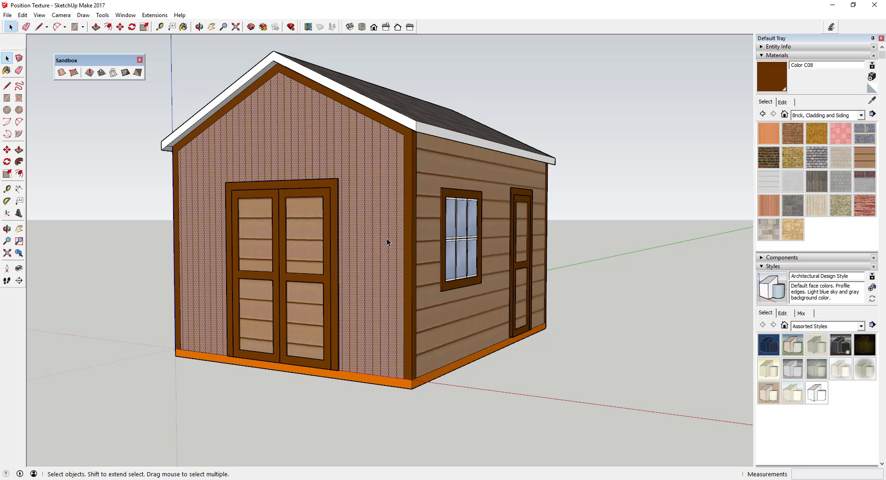
pyautogui.click(516, 438)
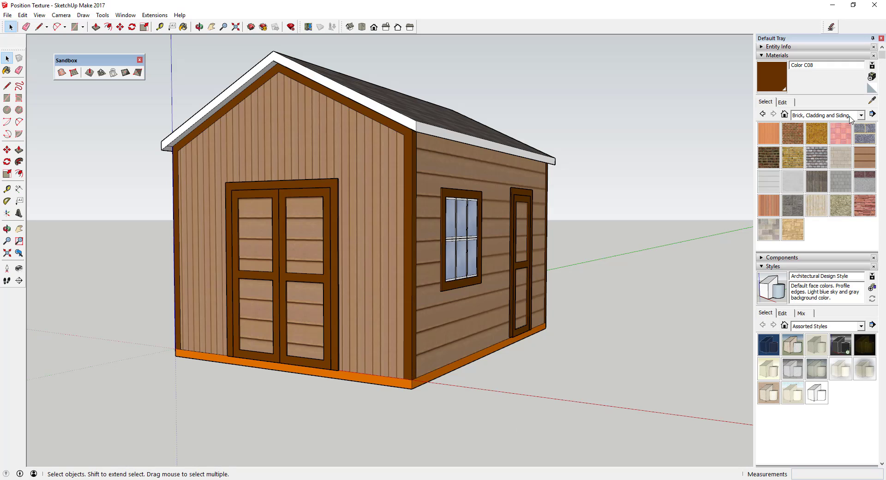
pyautogui.click(873, 101)
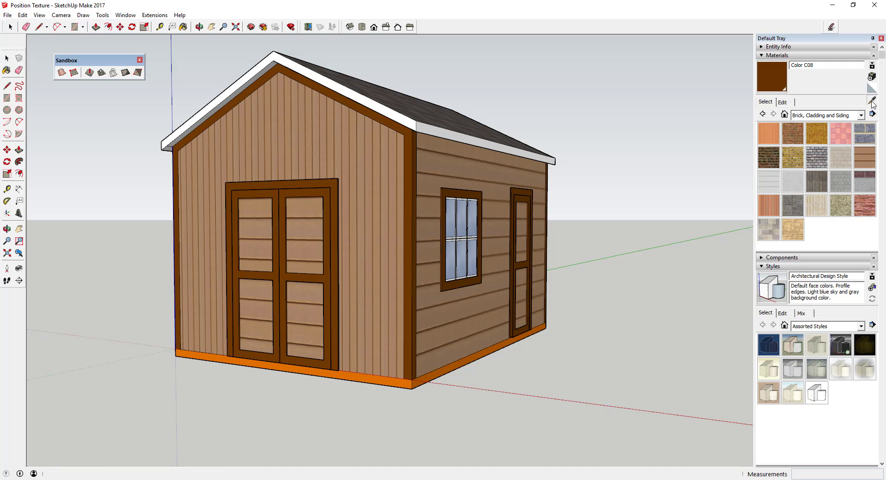
pyautogui.click(368, 229)
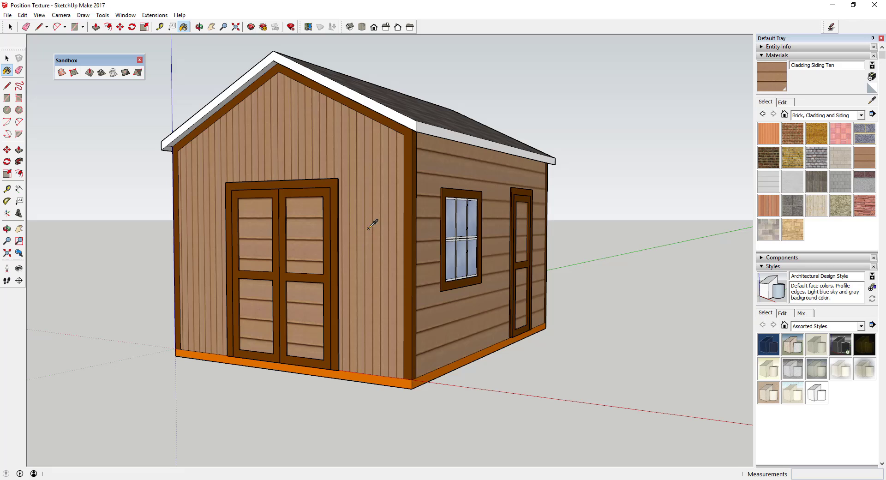
pyautogui.click(432, 235)
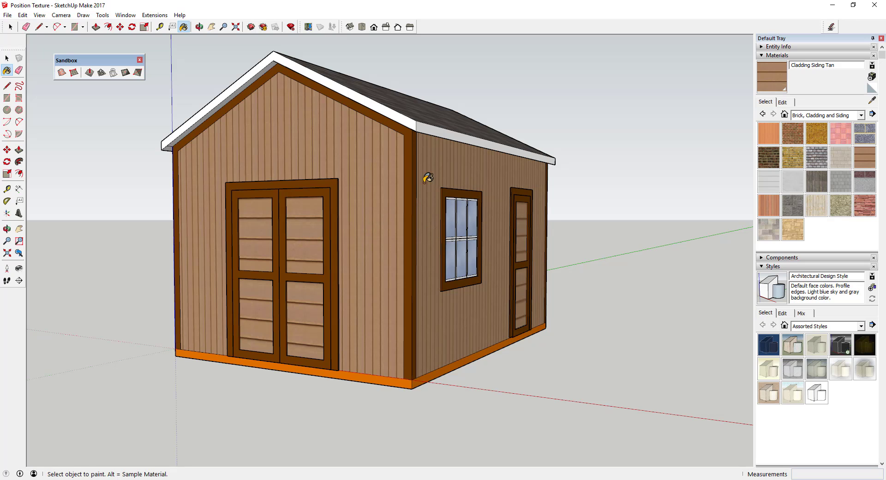
pyautogui.press('space')
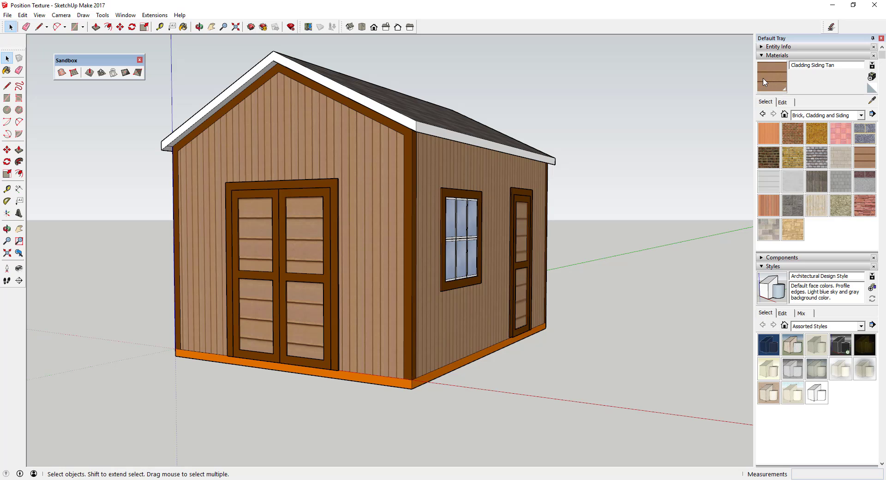
# Make the front gable wall's repositioned siding a unique texture.
pyautogui.click(360, 213)
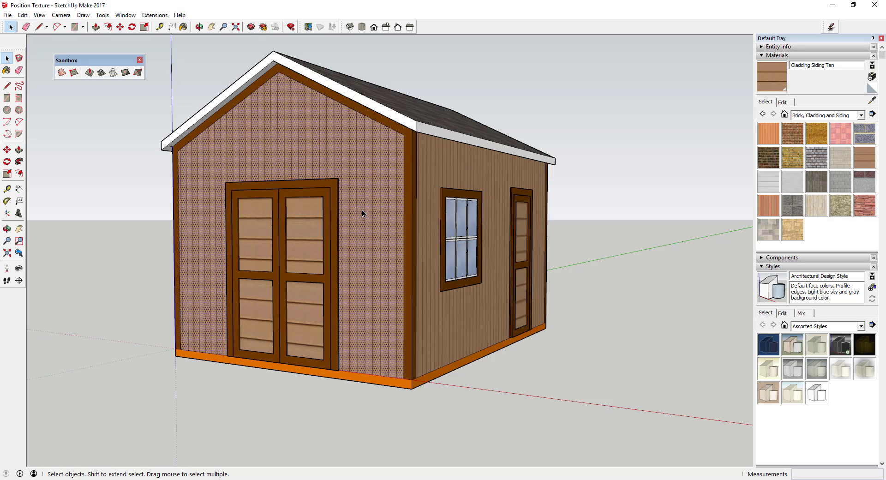
pyautogui.rightClick(380, 236)
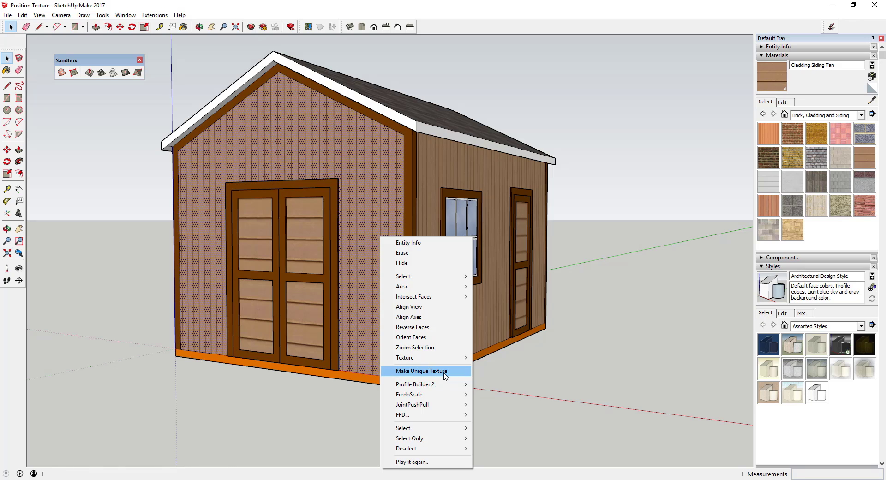
pyautogui.click(444, 372)
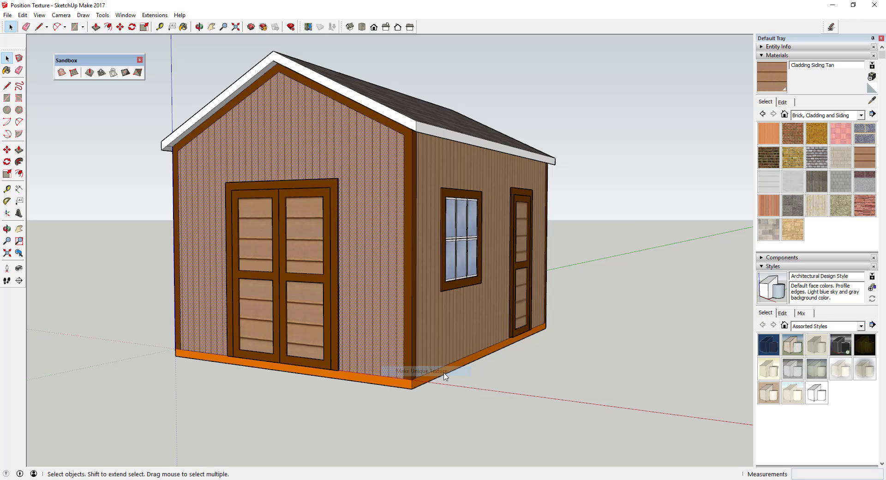
# Rename the new unique siding material in the model's materials as Vertical Small Siding.
pyautogui.click(810, 115)
pyautogui.click(808, 123)
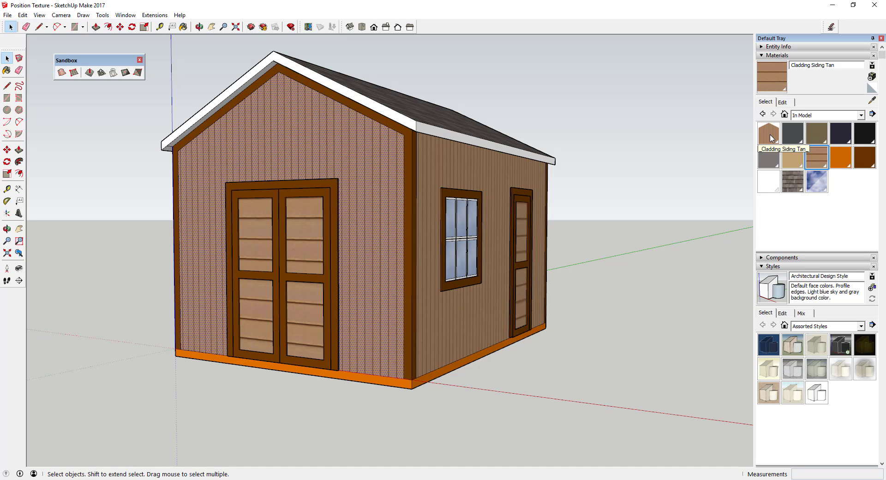
pyautogui.click(770, 134)
pyautogui.click(769, 135)
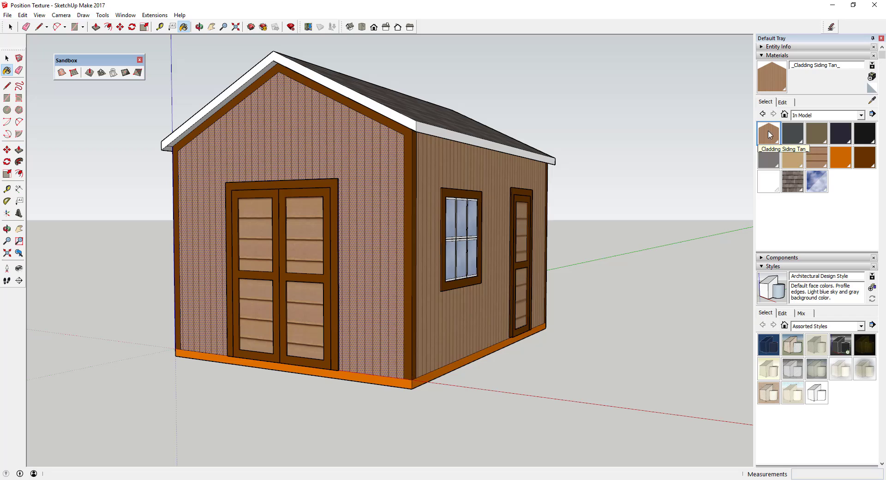
pyautogui.click(769, 135)
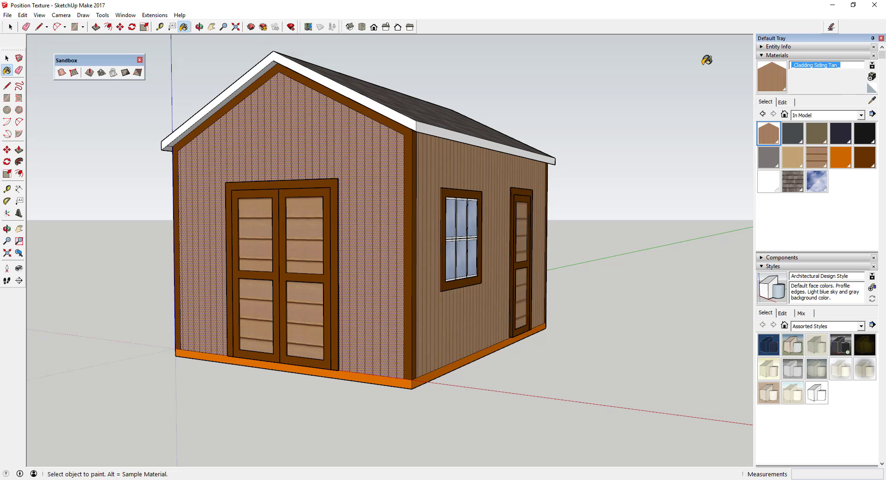
pyautogui.write('Vertical Small Siding')
pyautogui.press('Return')
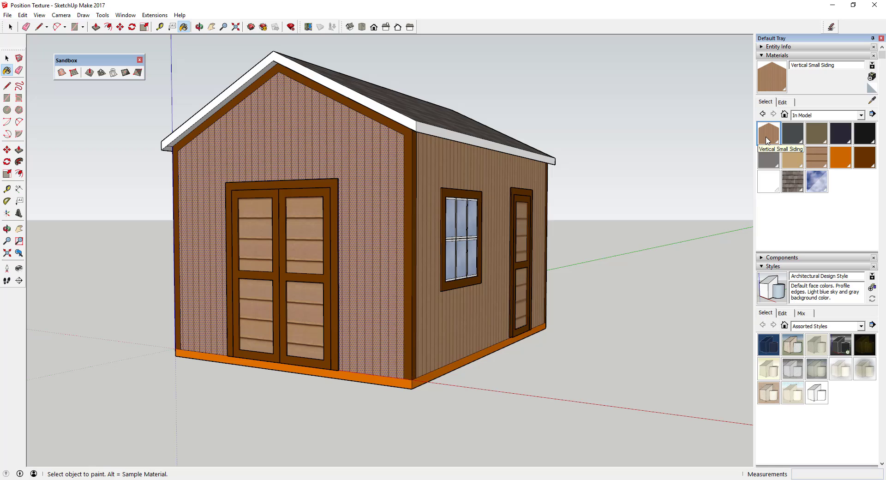
pyautogui.rightClick(768, 141)
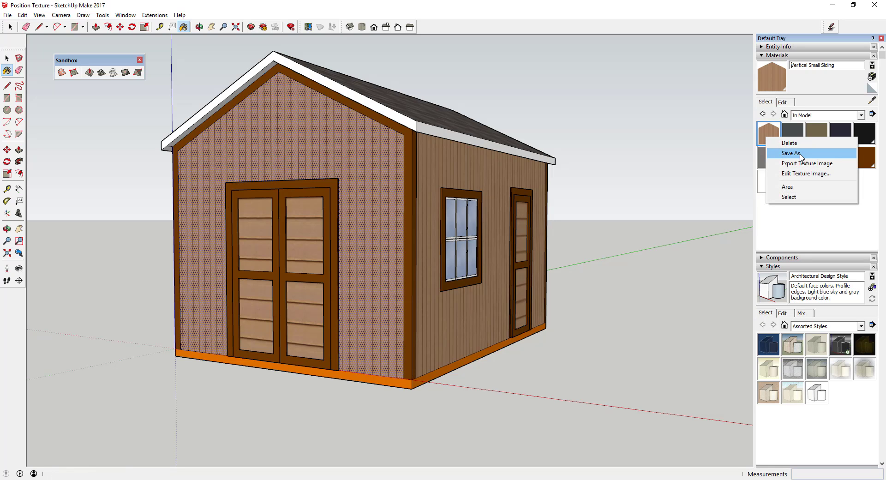
pyautogui.click(794, 228)
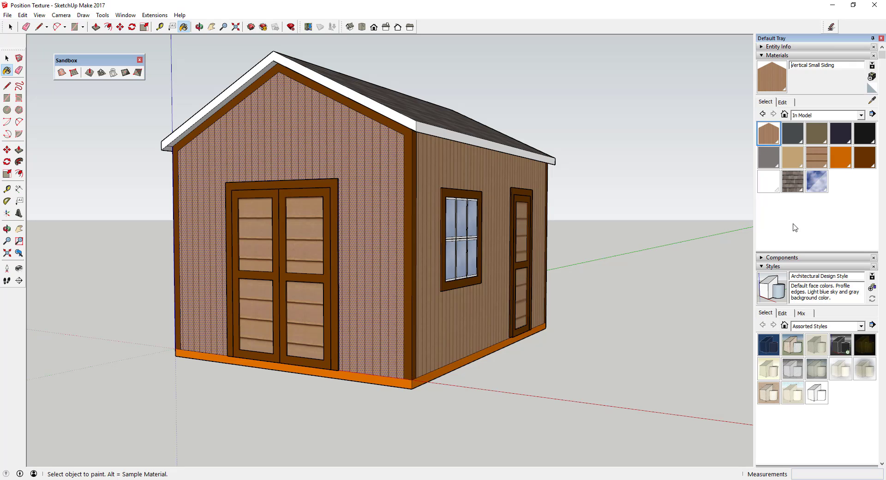
pyautogui.click(769, 137)
pyautogui.rightClick(770, 133)
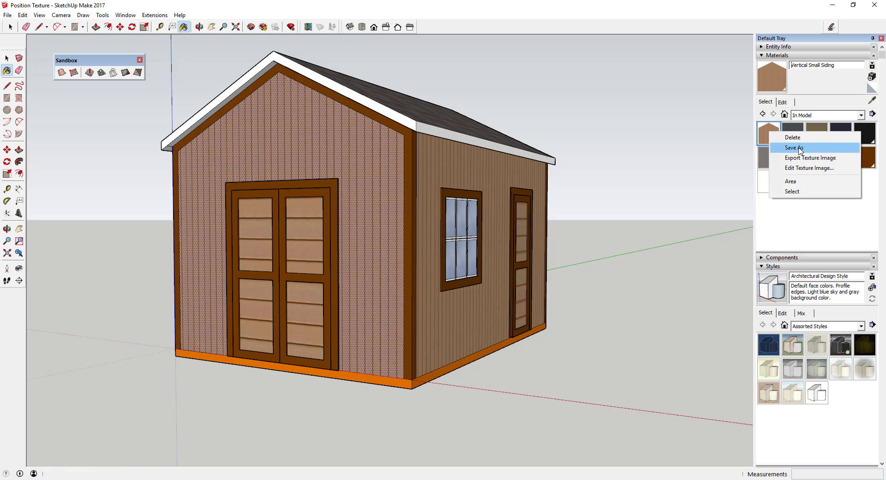
pyautogui.click(804, 229)
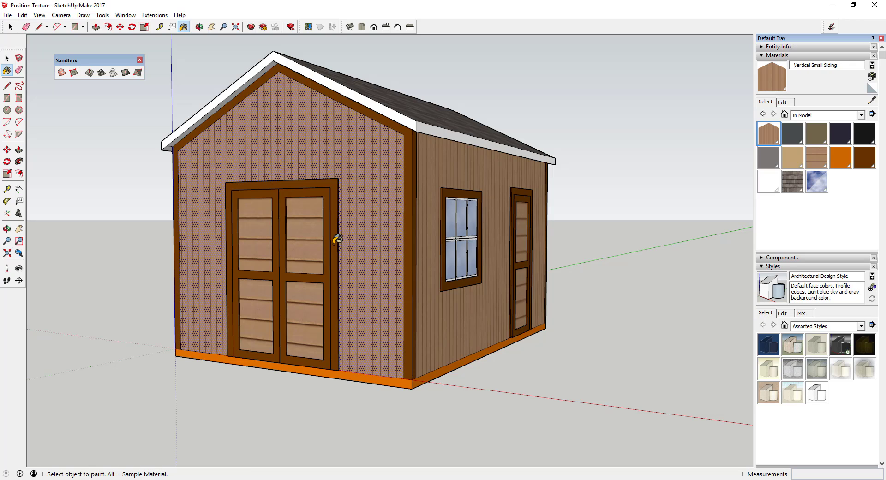
# Paint the upper and lower panels inside the double door's right-hand leaf component with the Vertical Small Siding material.
pyautogui.press('space')
pyautogui.click(312, 241)
pyautogui.doubleClick(304, 242)
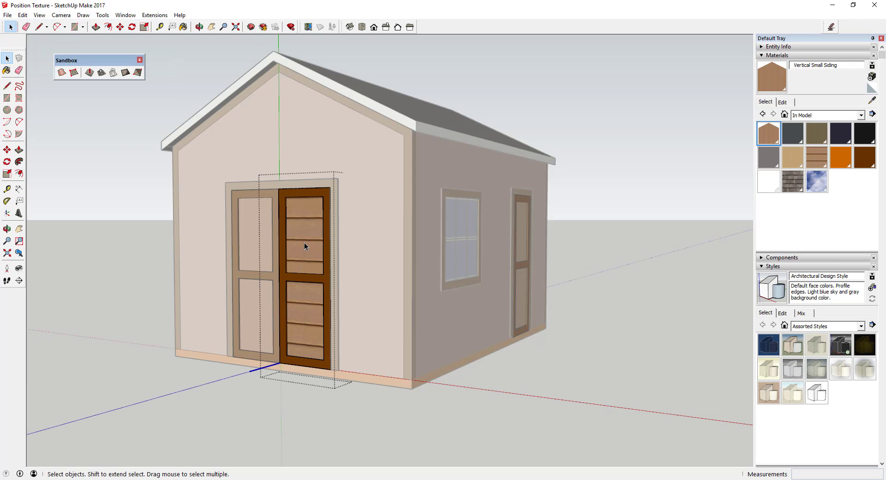
pyautogui.click(304, 243)
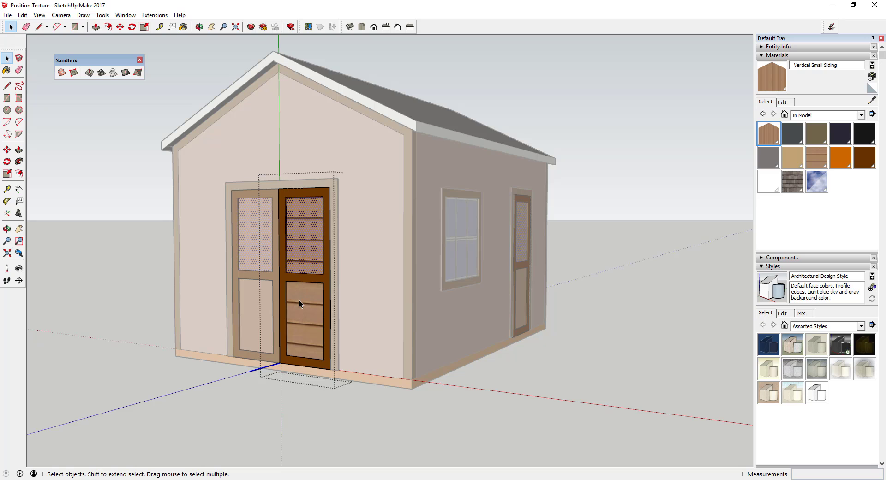
pyautogui.keyDown('shift'); pyautogui.click(299, 300); pyautogui.keyUp('shift')
pyautogui.click(301, 246)
pyautogui.click(303, 301)
pyautogui.click(307, 248)
pyautogui.click(774, 82)
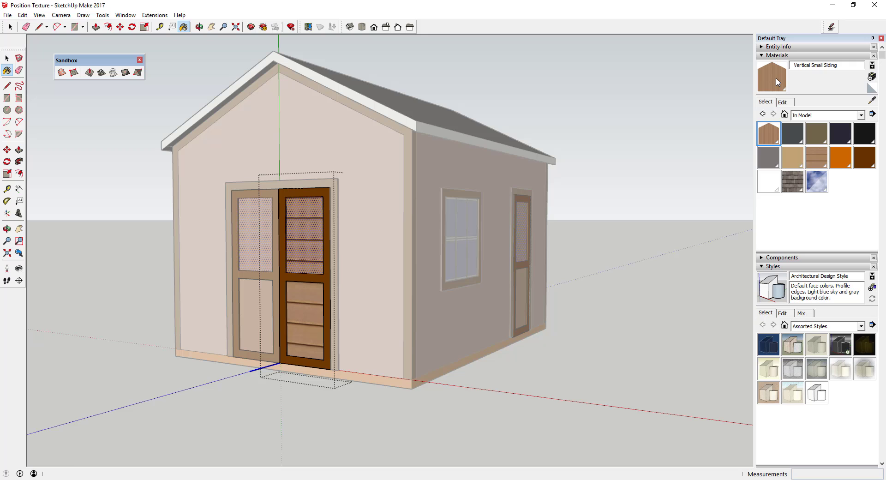
pyautogui.click(318, 229)
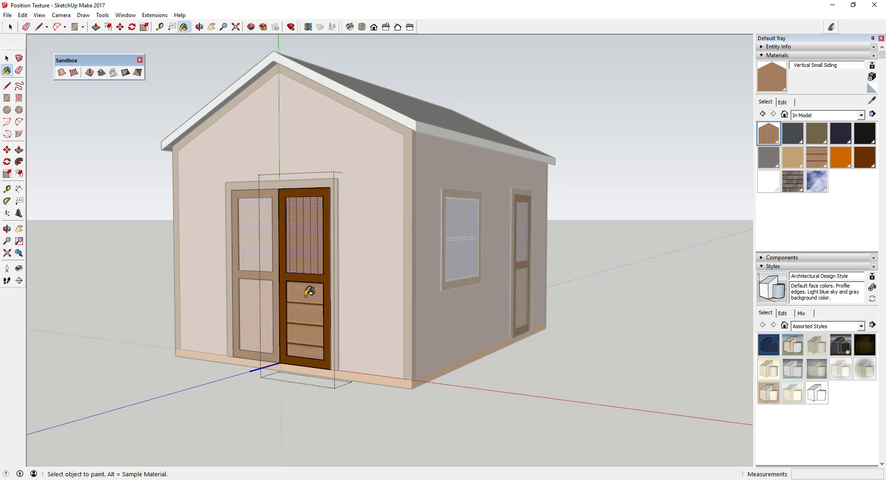
pyautogui.click(309, 291)
pyautogui.press('space')
pyautogui.click(541, 383)
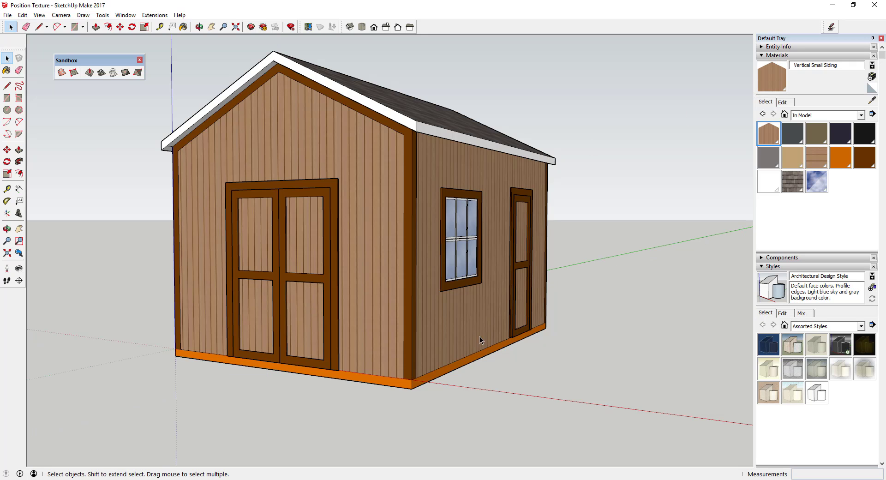